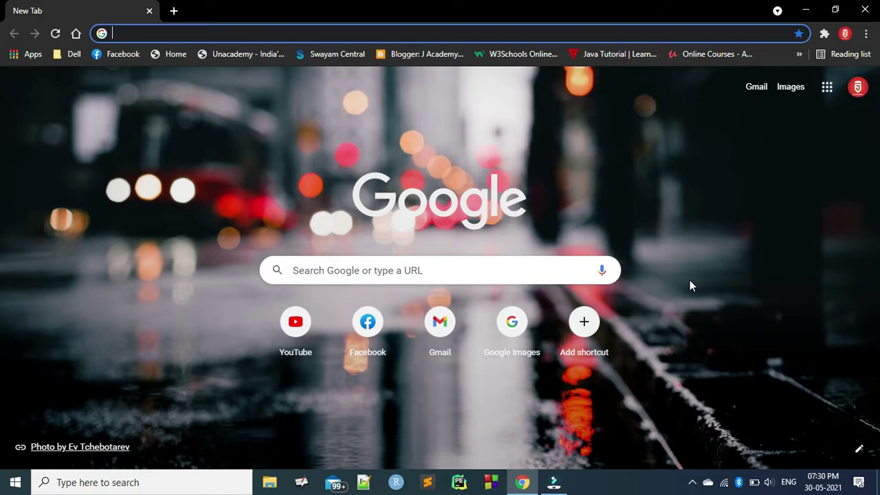
- Search the web for "open sankore"
type("open")
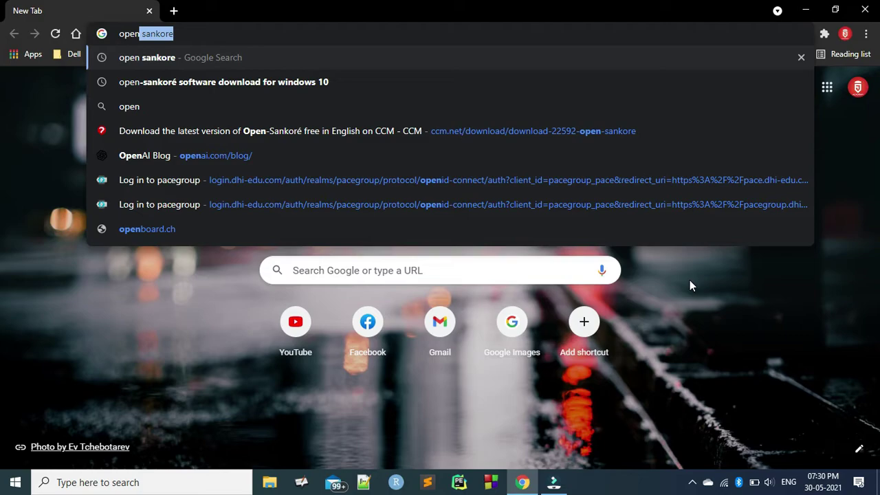
type(" sankore")
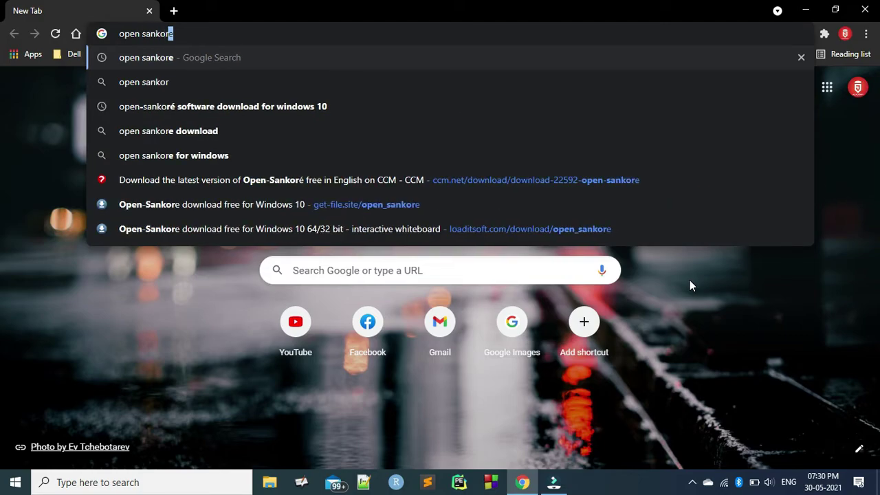
key("Return")
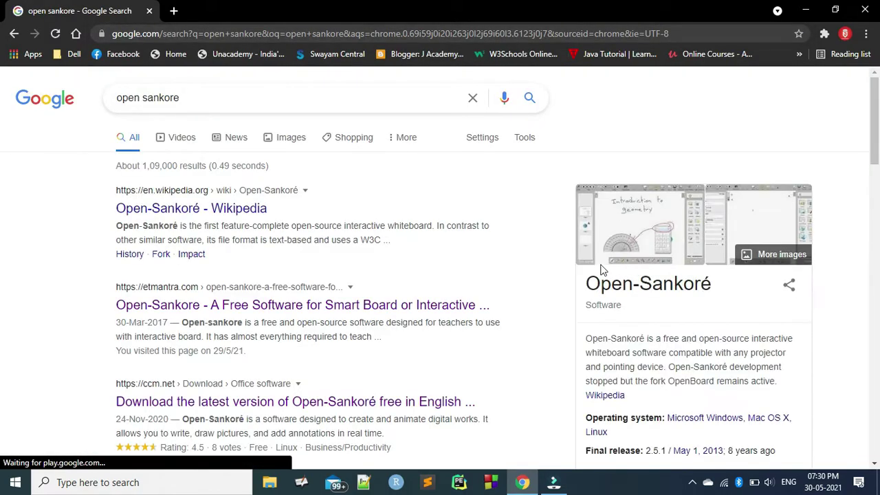
- Open the openboard.ch download page from the search results in a new tab and switch to it
scroll(433, 324, "down", 7)
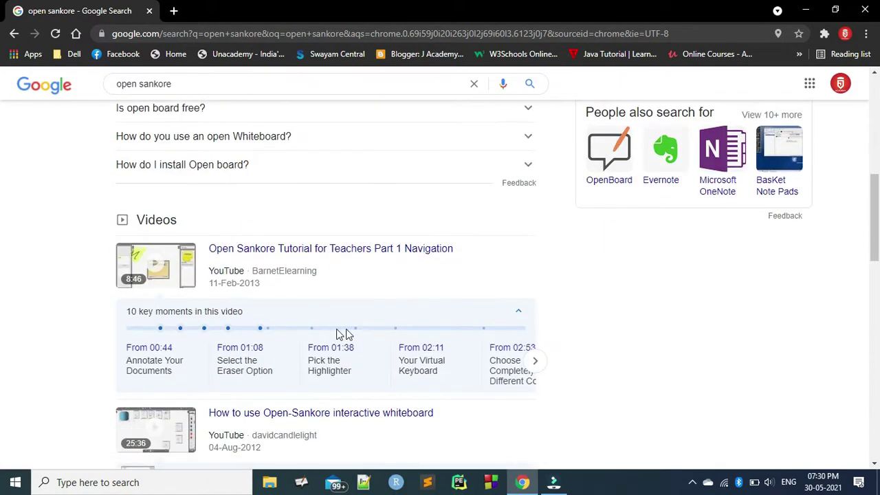
scroll(278, 334, "down", 6)
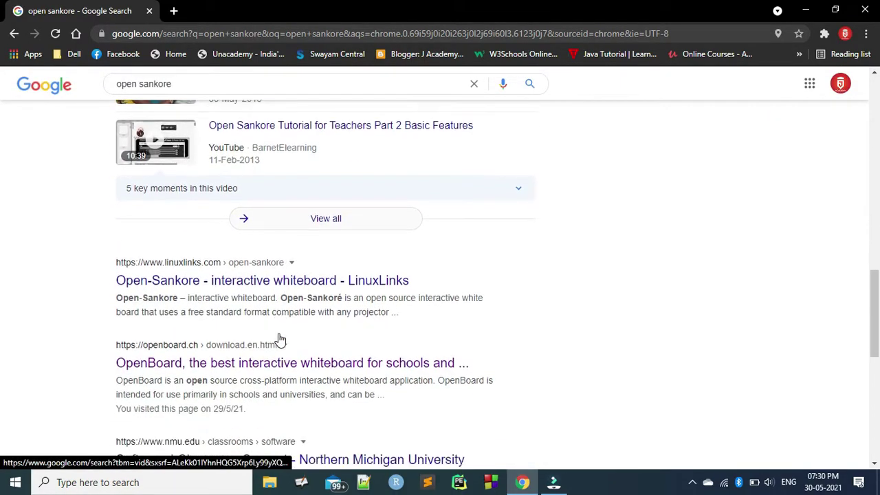
scroll(280, 338, "down", 1)
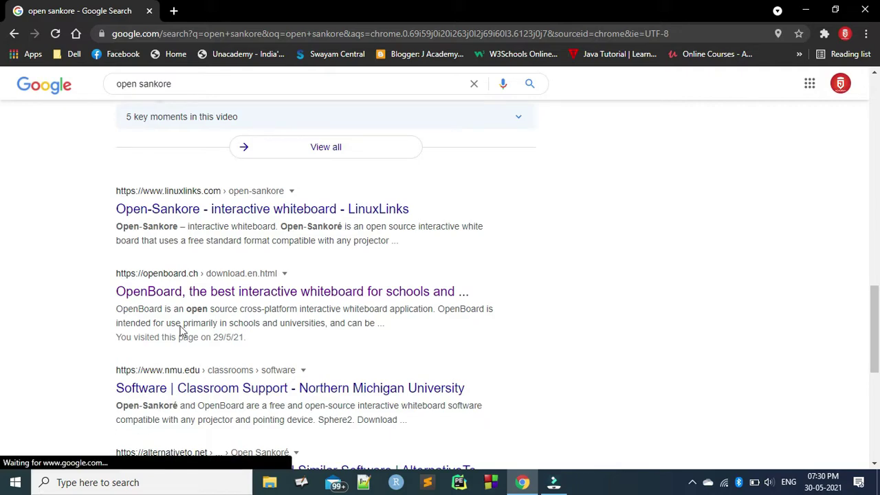
right_click(211, 297)
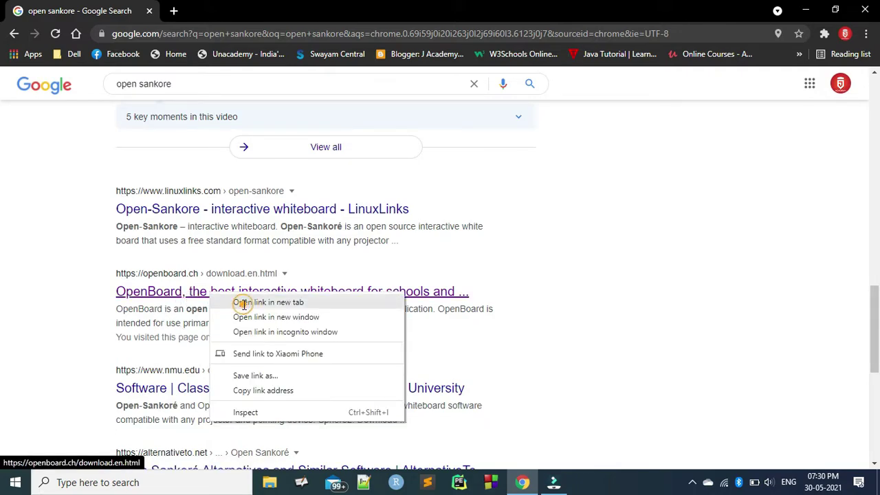
left_click(243, 302)
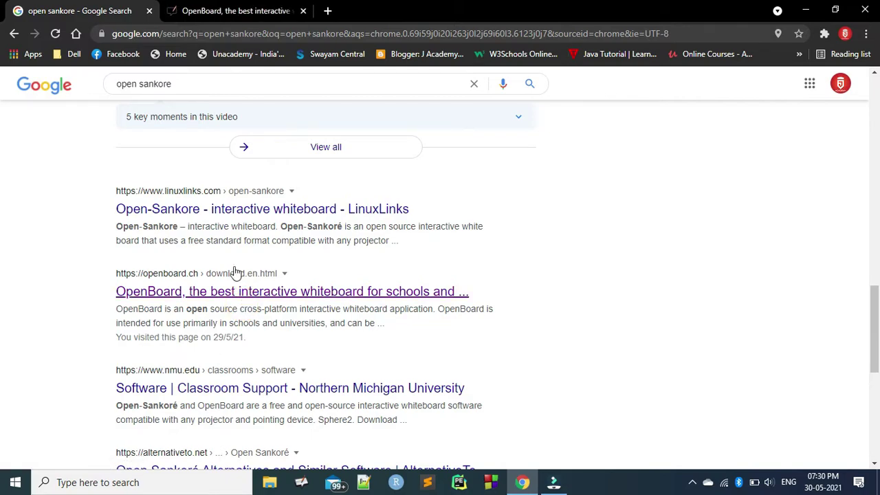
left_click(256, 11)
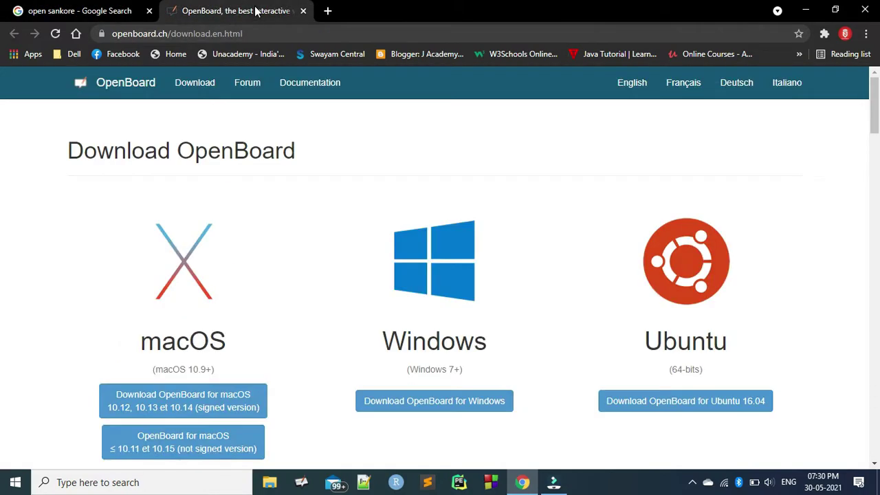
- Download OpenBoard for Windows and save OpenBoard_Installer_1.5.4 to the Downloads folder
scroll(306, 191, "down", 3)
scroll(304, 241, "up", 1)
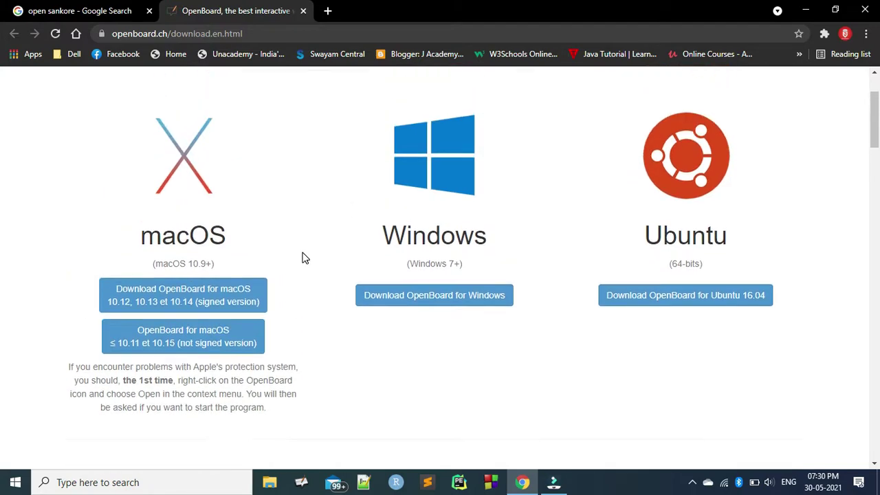
scroll(304, 257, "up", 1)
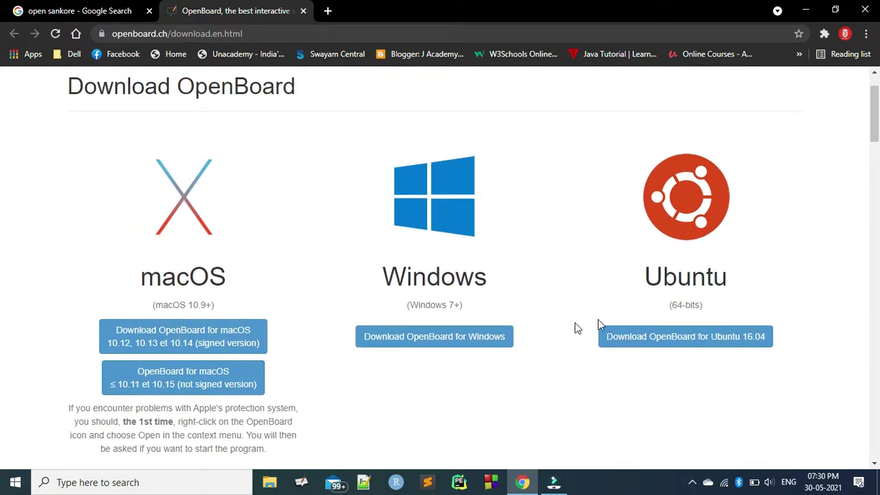
left_click(465, 344)
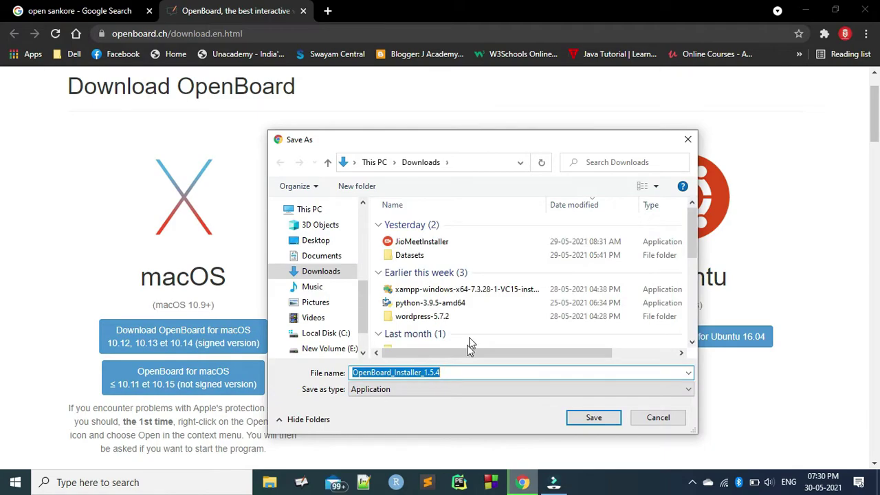
left_click(590, 419)
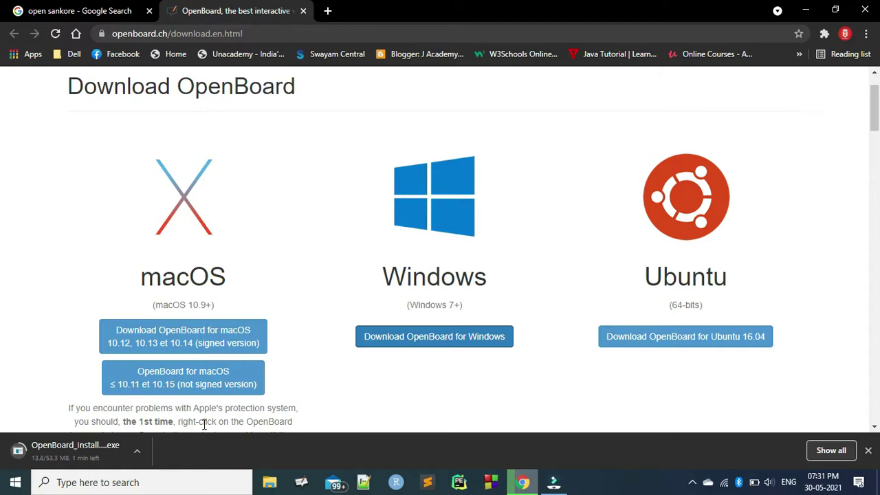
- Show the downloaded OpenBoard installer in its folder
scroll(359, 365, "down", 2)
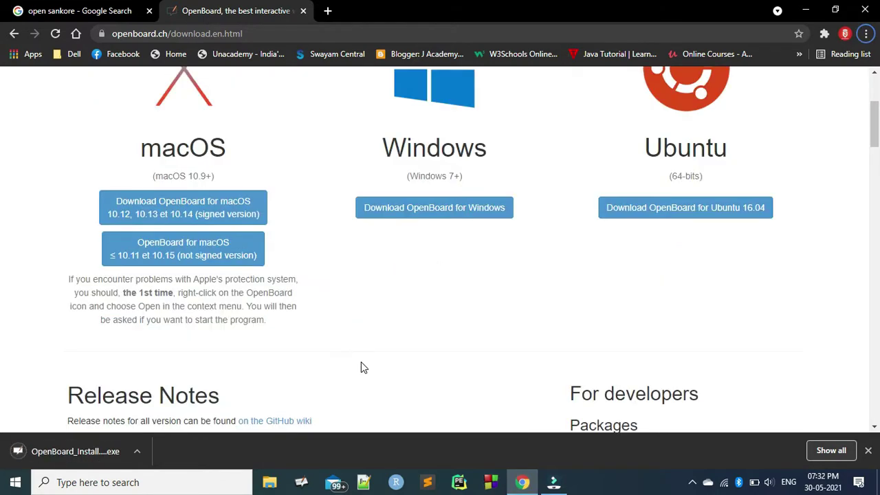
left_click(138, 455)
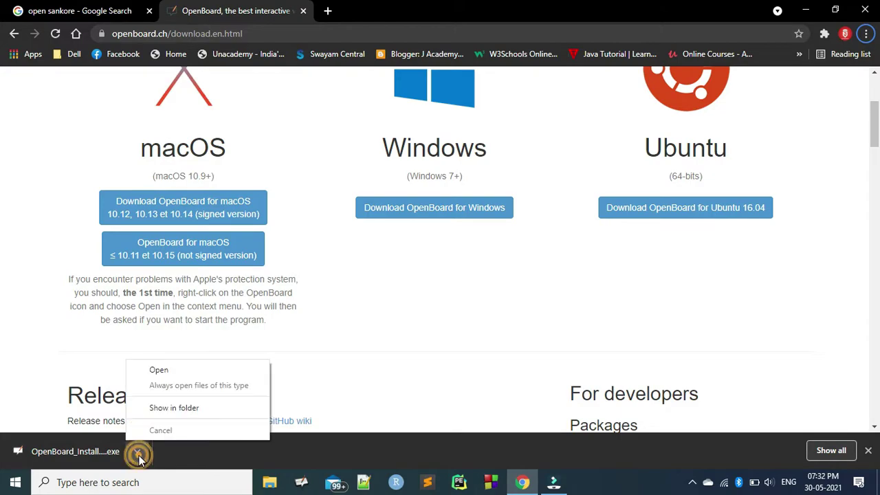
left_click(195, 408)
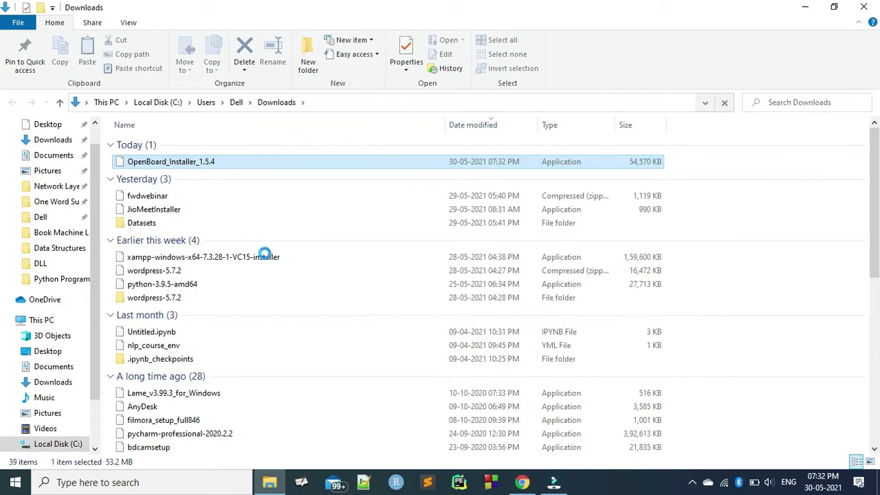
- Run OpenBoard_Installer_1.5.4 despite the unverified publisher and allow it to make changes to the device
double_click(240, 163)
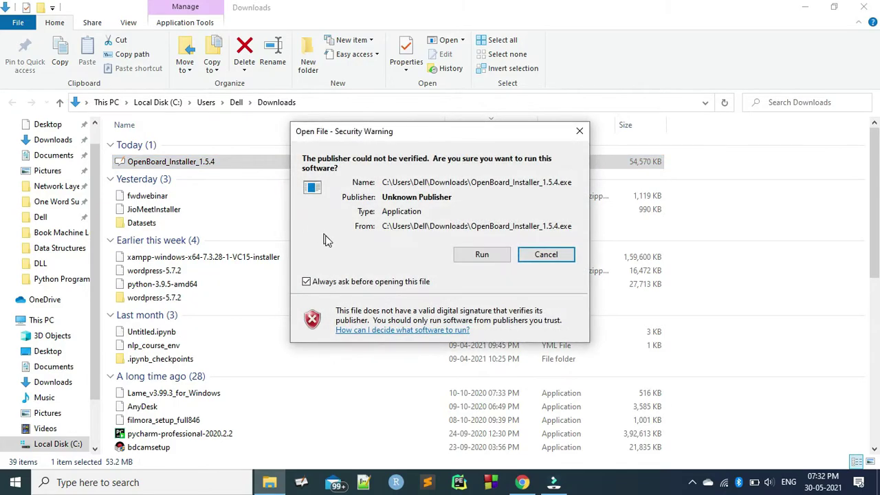
left_click(480, 255)
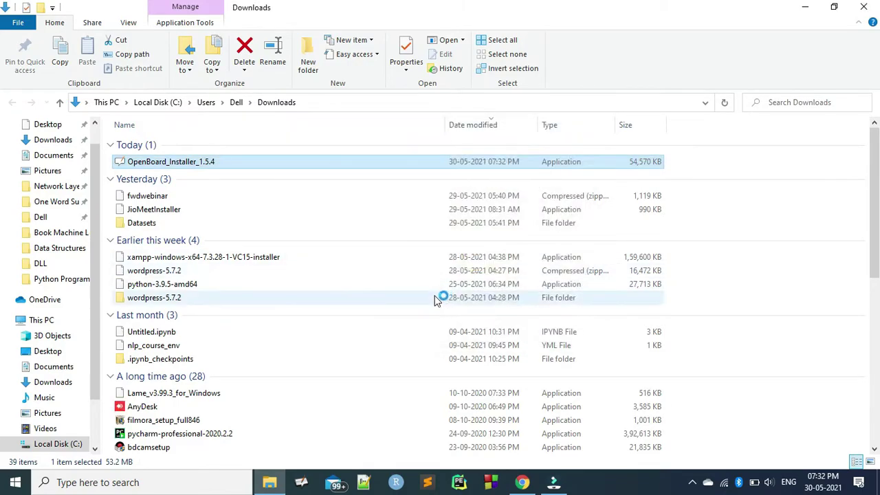
left_click(805, 7)
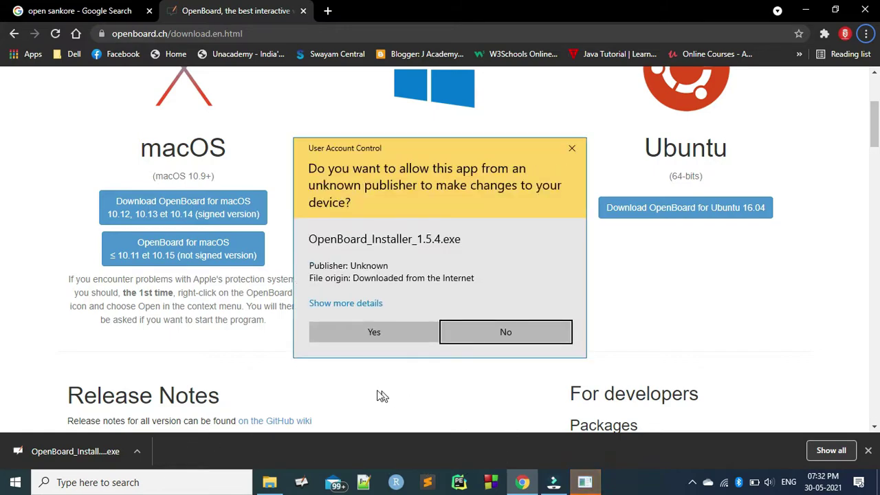
left_click(364, 332)
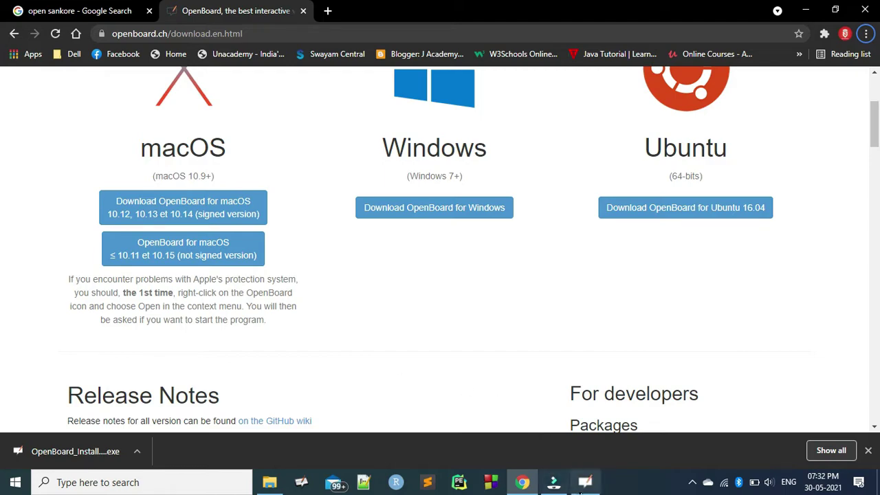
- Install OpenBoard with English as the setup language, keeping the desktop and Quick Launch shortcuts selected
left_click(586, 483)
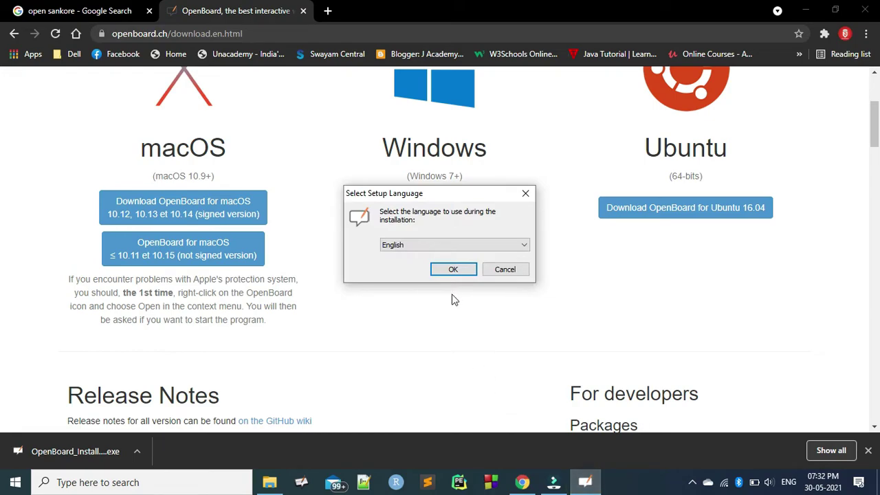
left_click(453, 270)
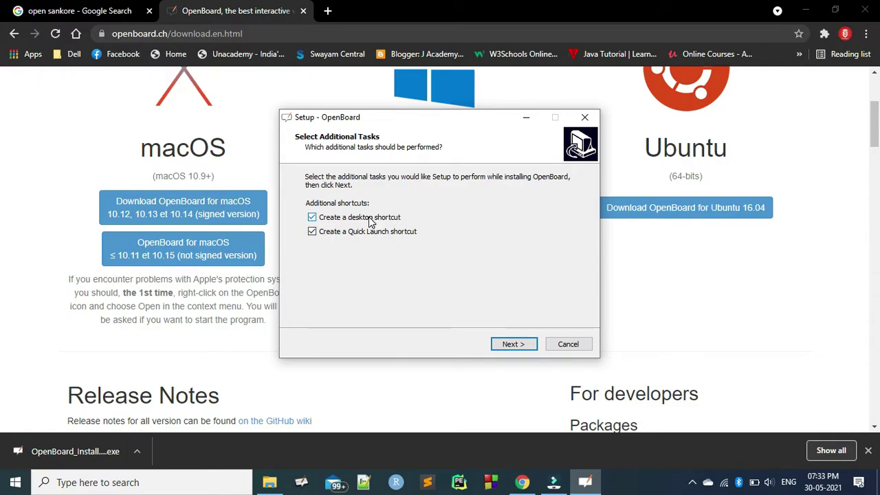
left_click(511, 348)
left_click(513, 351)
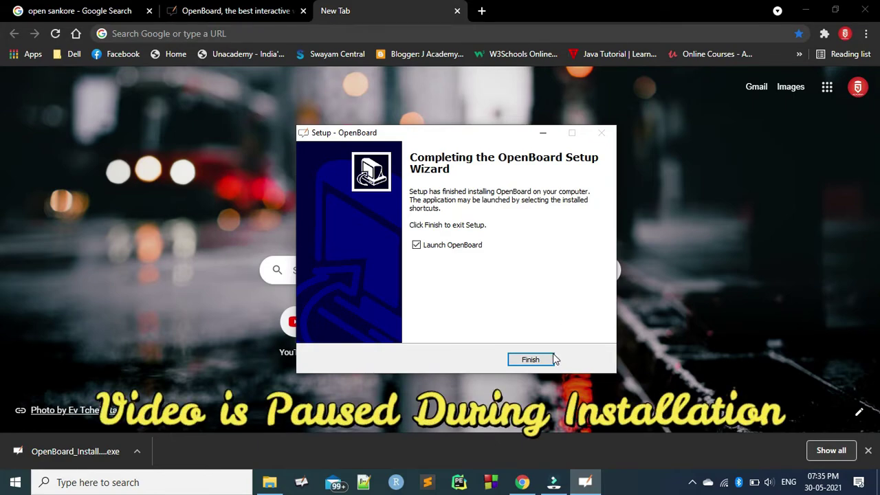
- Finish the setup wizard with Launch OpenBoard enabled and minimize the browser to bring up the whiteboard
left_click(691, 484)
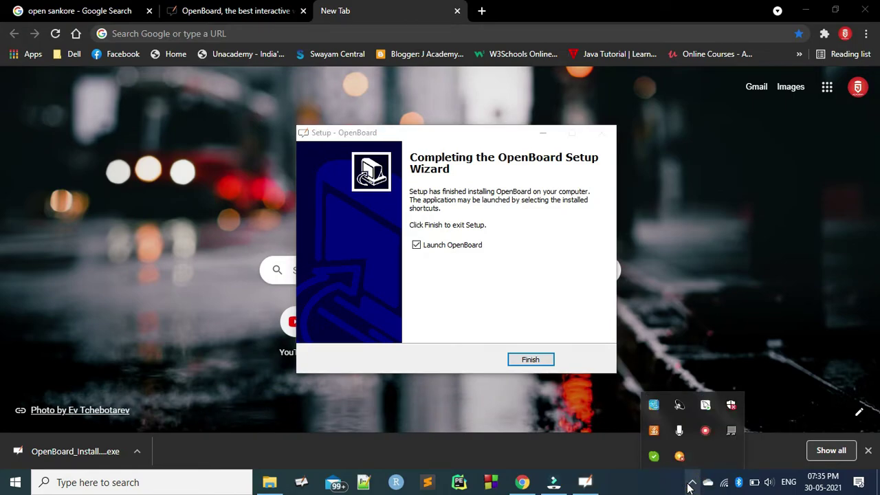
left_click(691, 484)
left_click(531, 360)
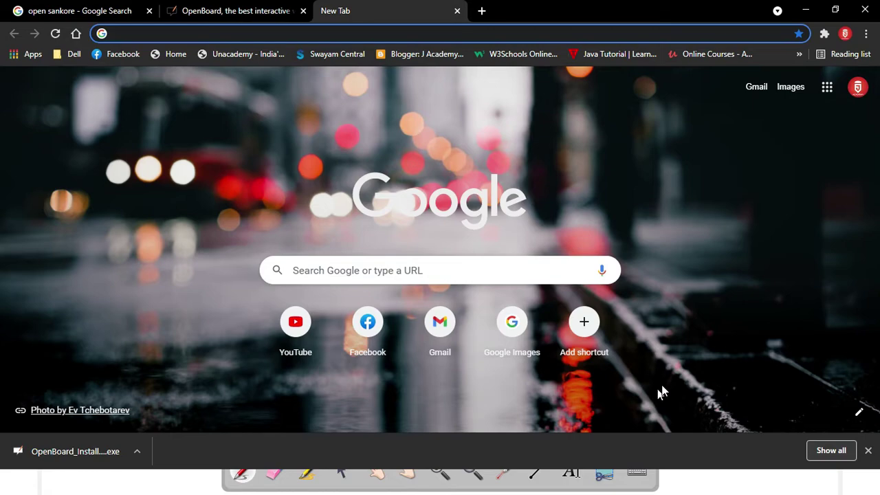
left_click(806, 10)
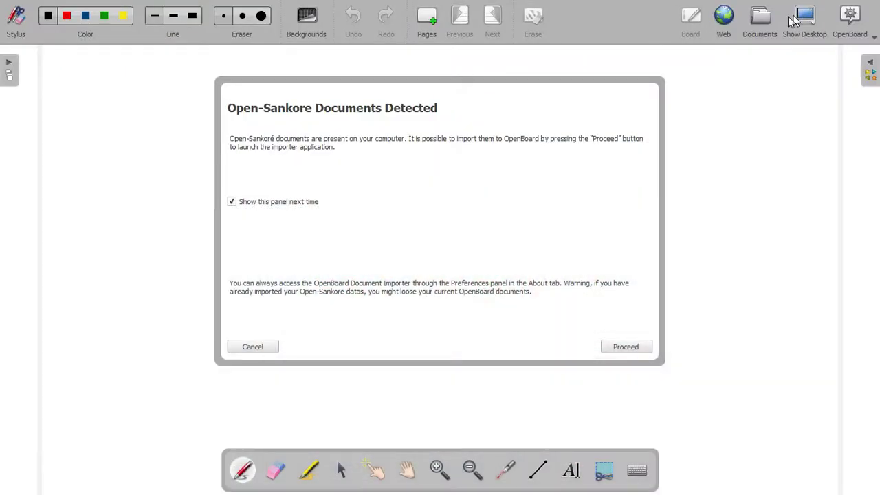
- Import the existing Open-Sankoré pictures into OpenBoard using Advanced importation and close the importer
left_click(639, 350)
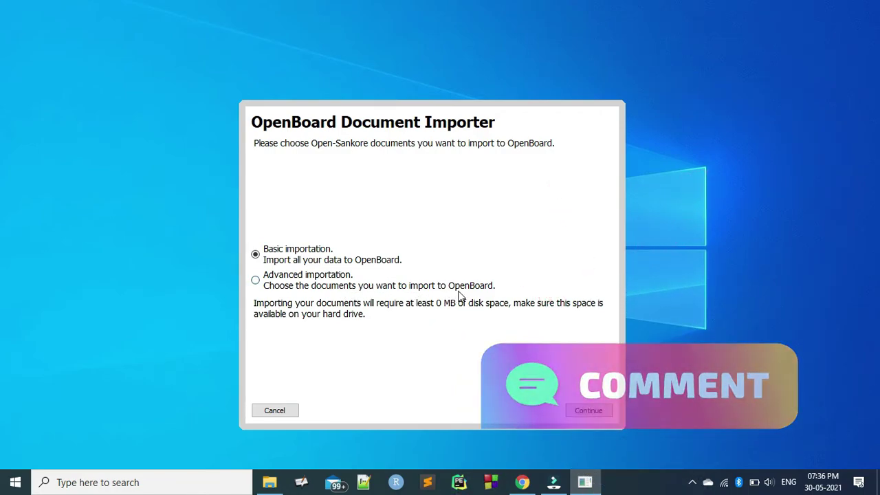
left_click(256, 278)
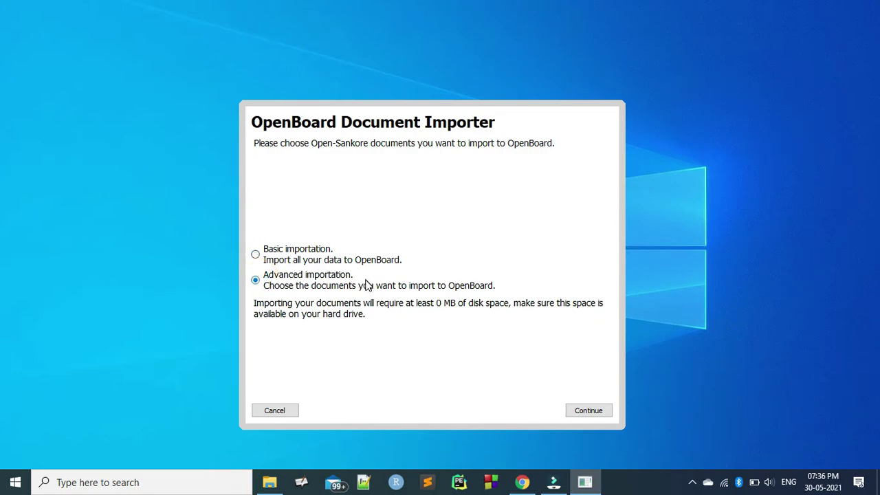
left_click(588, 413)
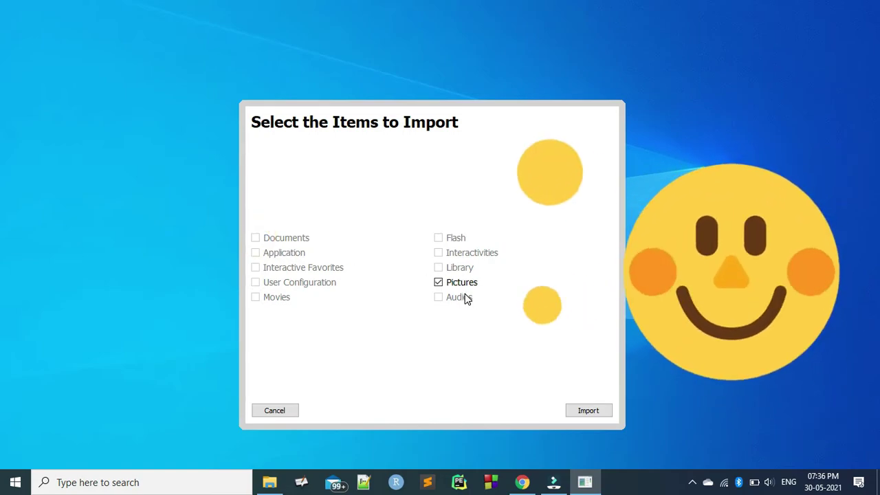
left_click(586, 412)
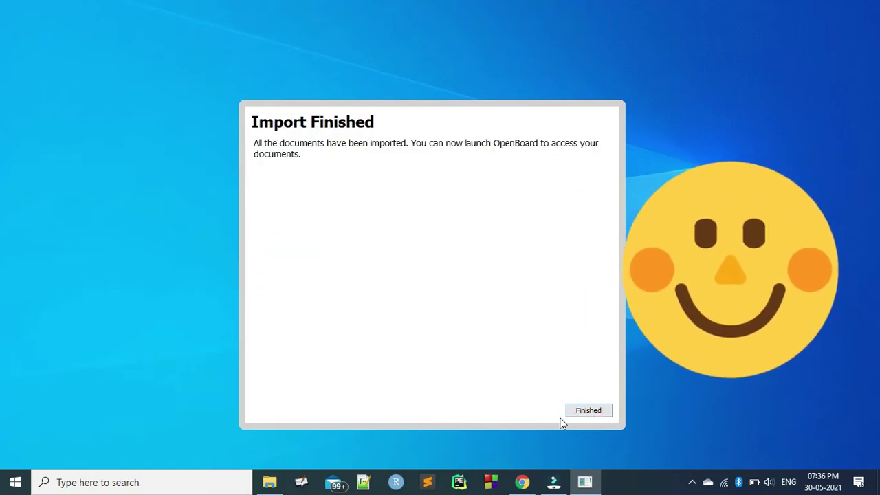
left_click(589, 411)
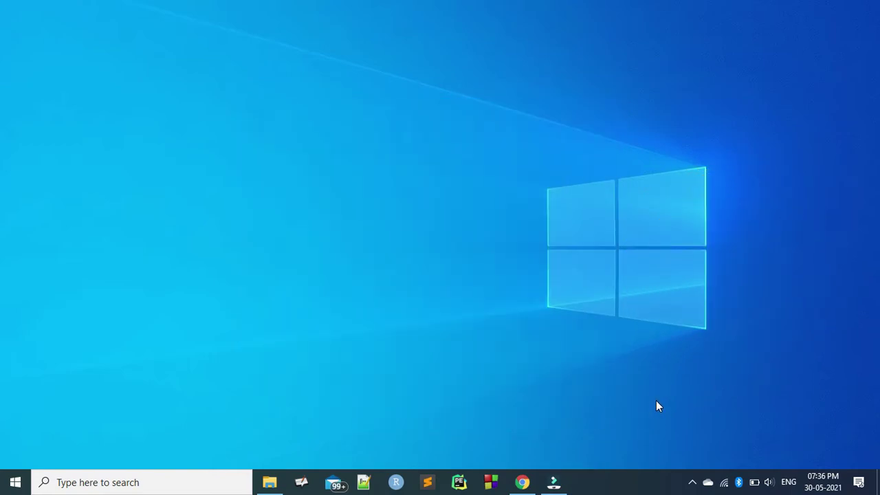
- Launch OpenBoard from its program folder among the installed Windows apps
left_click(15, 486)
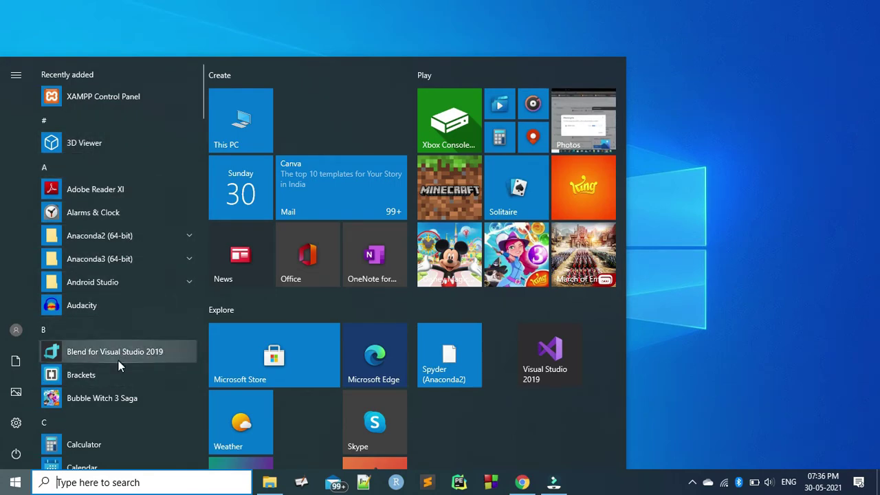
scroll(122, 406, "down", 6)
scroll(122, 408, "down", 8)
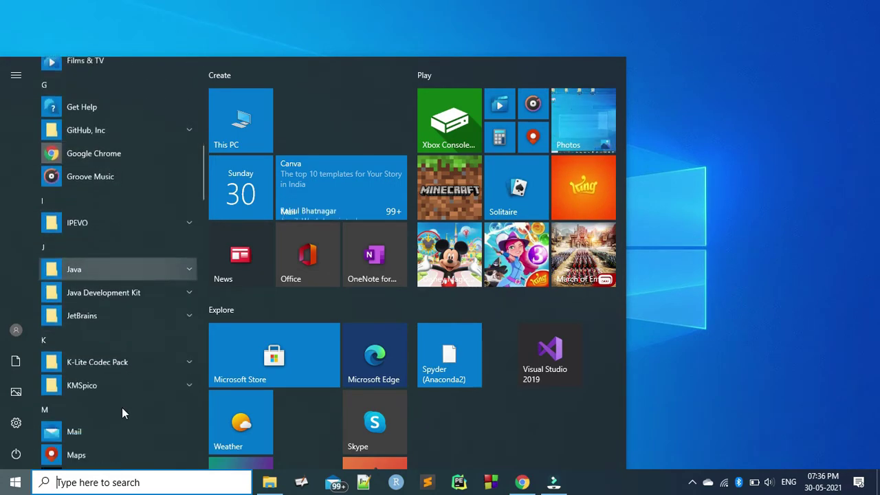
scroll(121, 407, "down", 6)
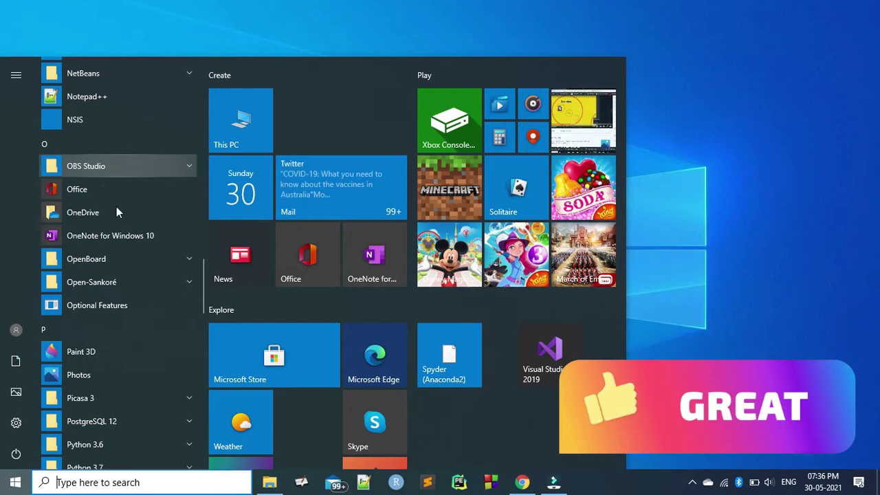
left_click(114, 259)
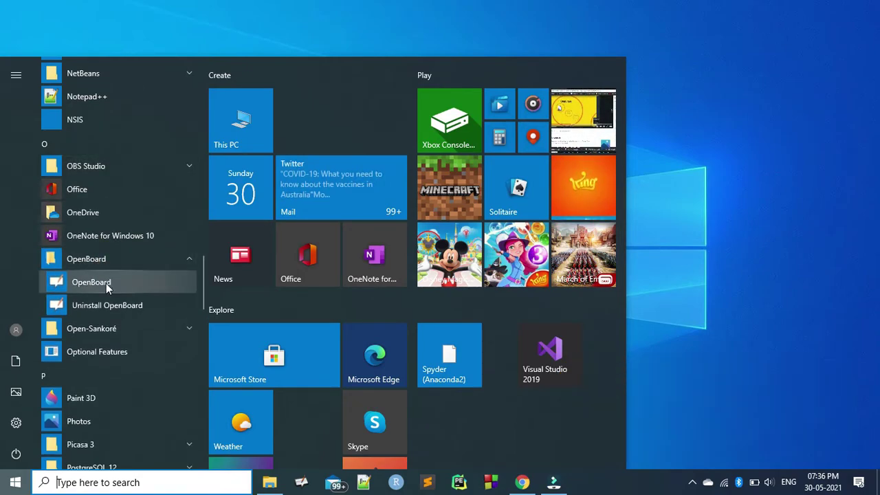
left_click(106, 283)
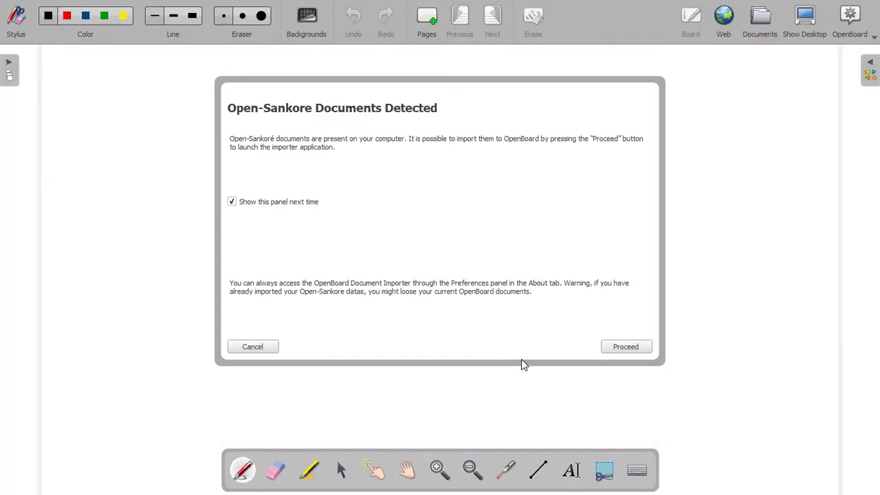
- Proceed with importing the detected Open-Sankoré documents and close the importer
left_click(627, 348)
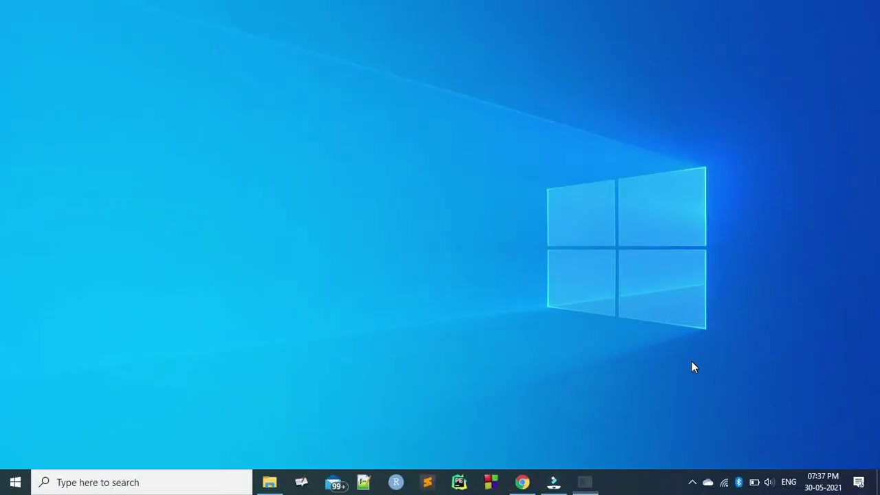
left_click(590, 411)
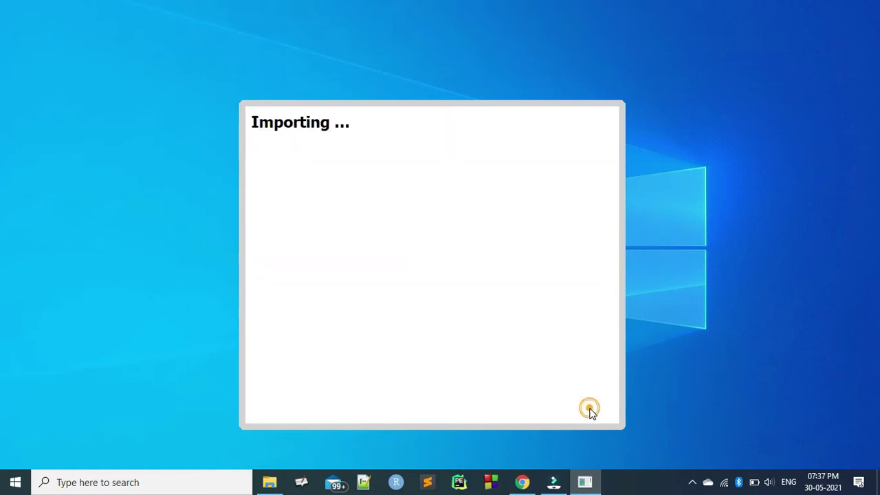
left_click(602, 411)
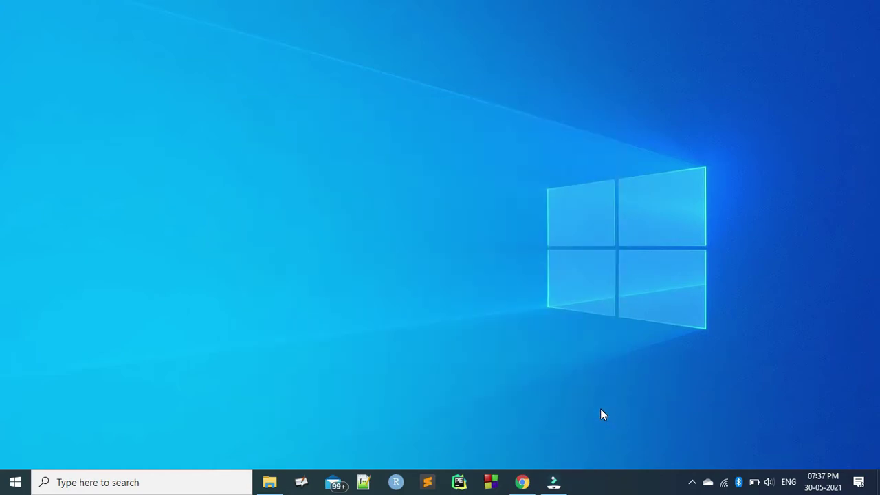
- Launch OpenBoard again and cancel the Open-Sankoré import offer to reach the blank whiteboard
left_click(8, 481)
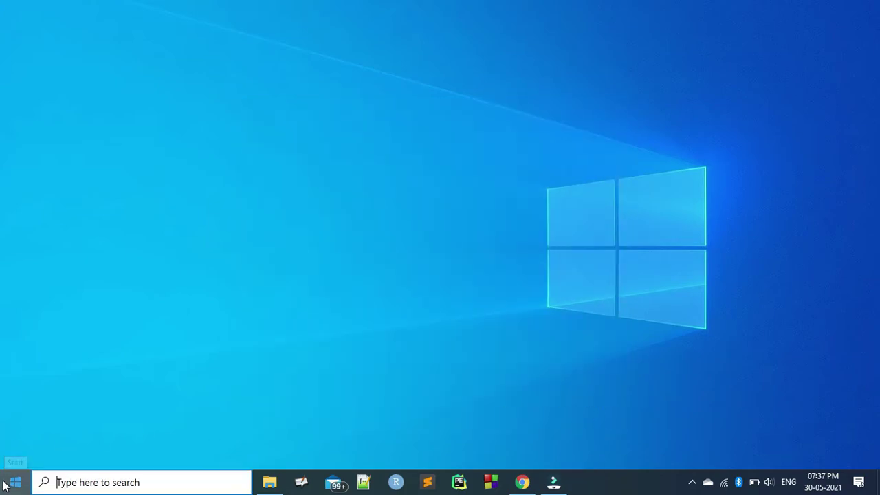
scroll(118, 368, "down", 6)
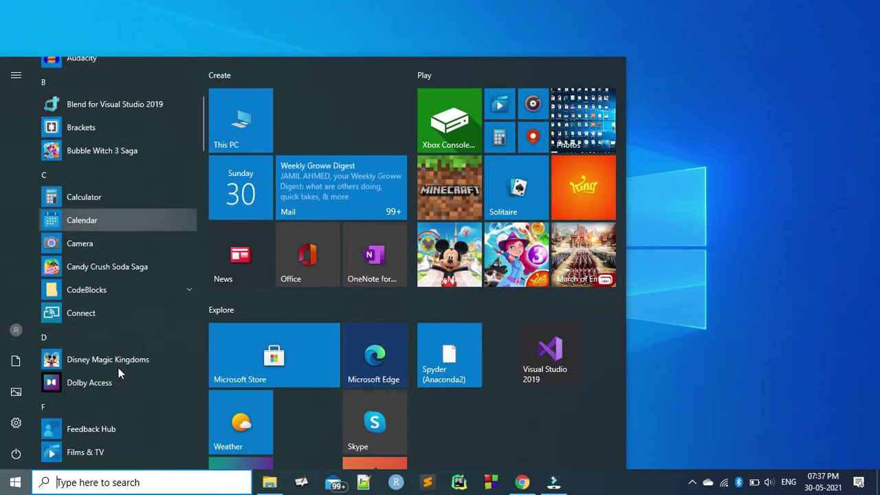
scroll(119, 368, "down", 5)
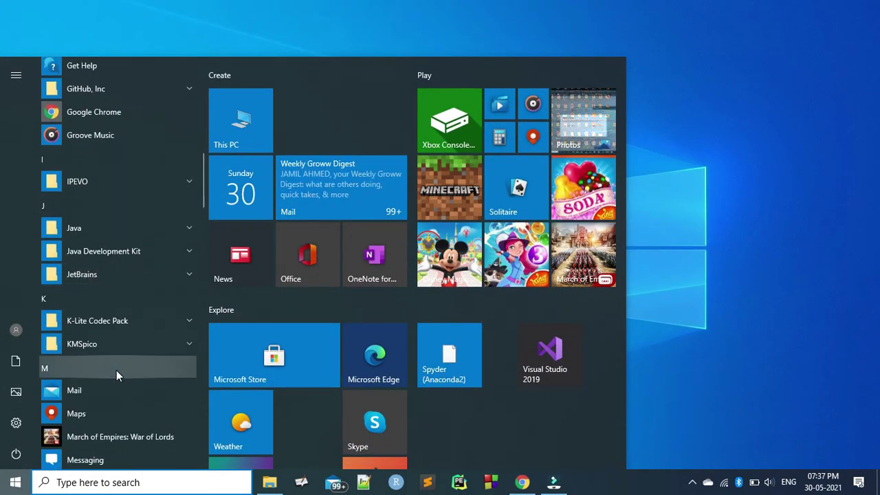
scroll(113, 367, "down", 5)
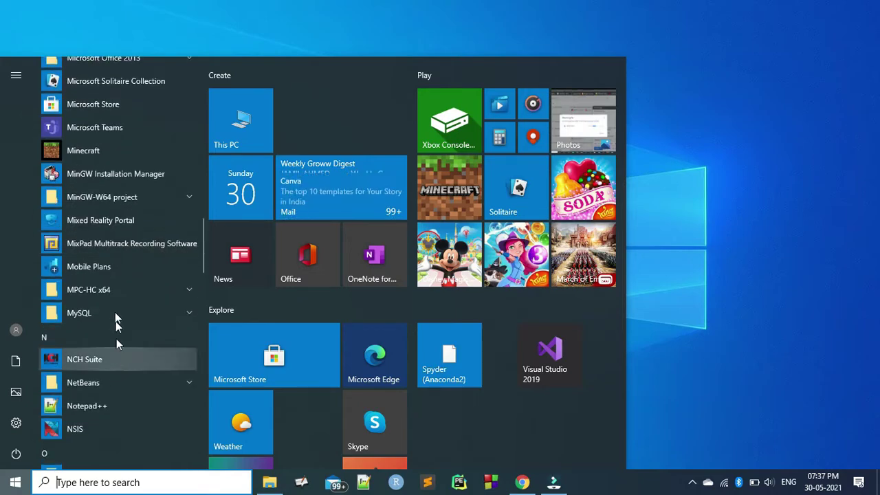
scroll(113, 355, "down", 4)
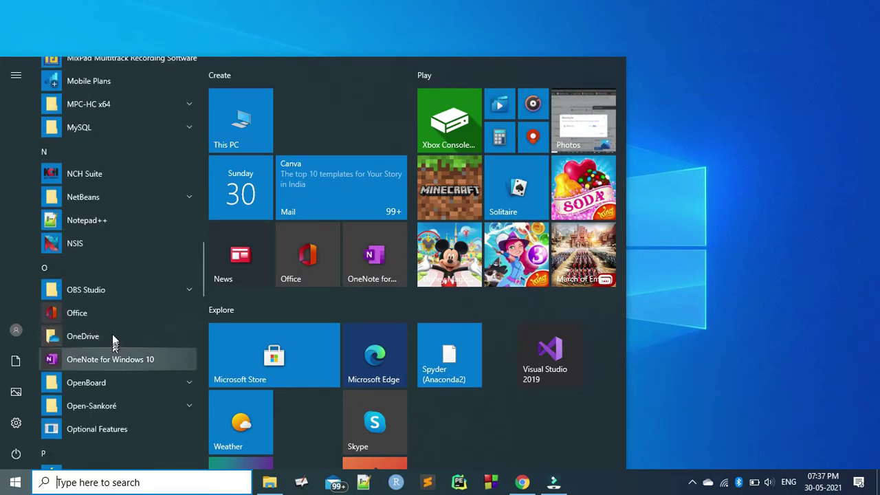
left_click(108, 382)
left_click(98, 408)
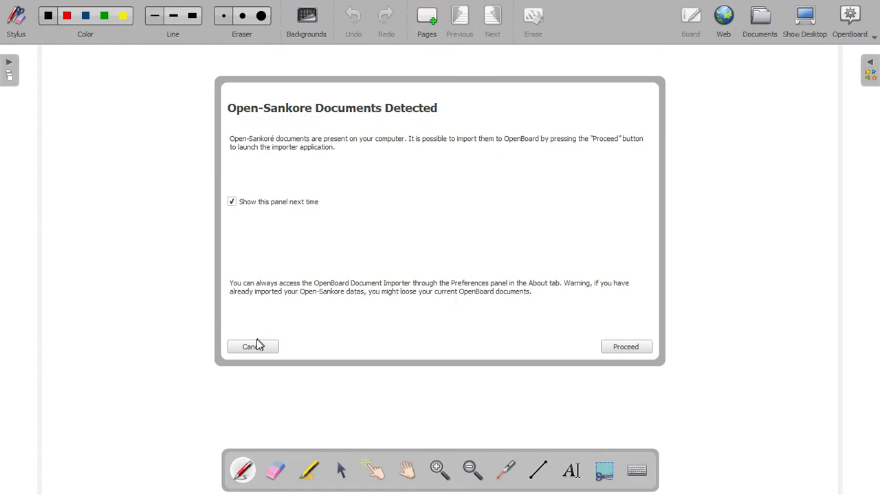
left_click(253, 348)
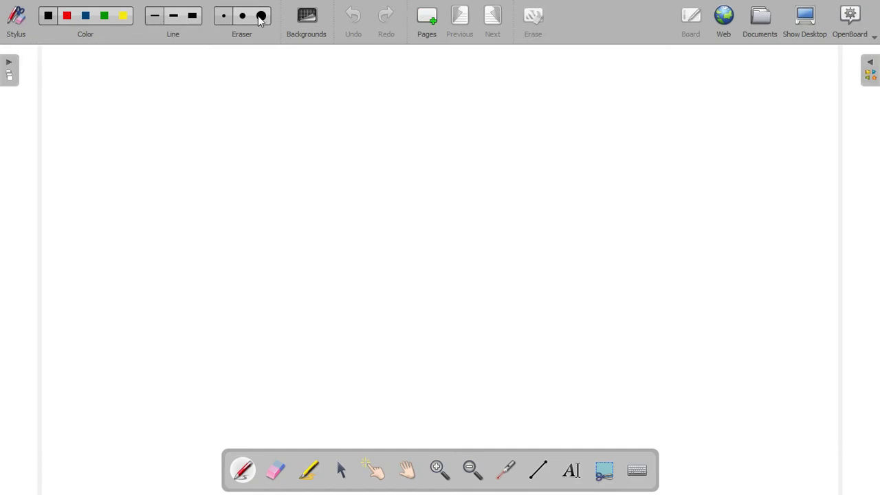
- Try the light grid, light ruled, plain black, black grid and black ruled page backgrounds, and return to plain white
left_click(318, 24)
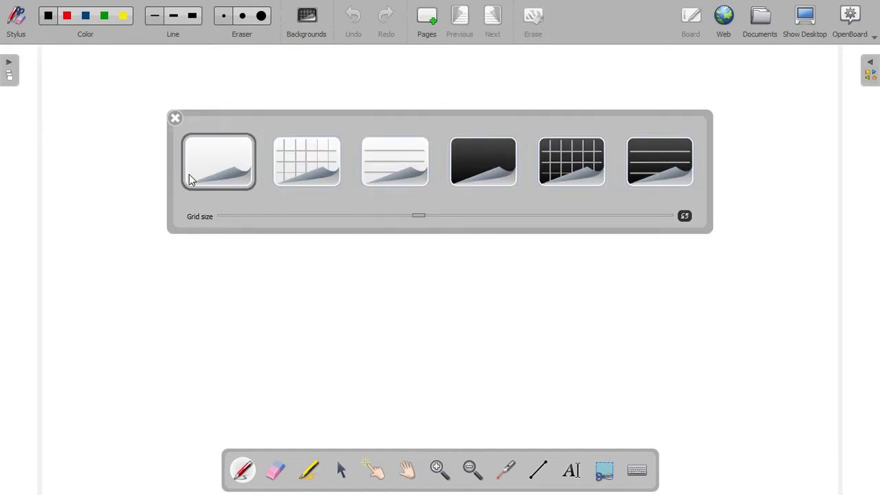
left_click(220, 166)
left_click(301, 167)
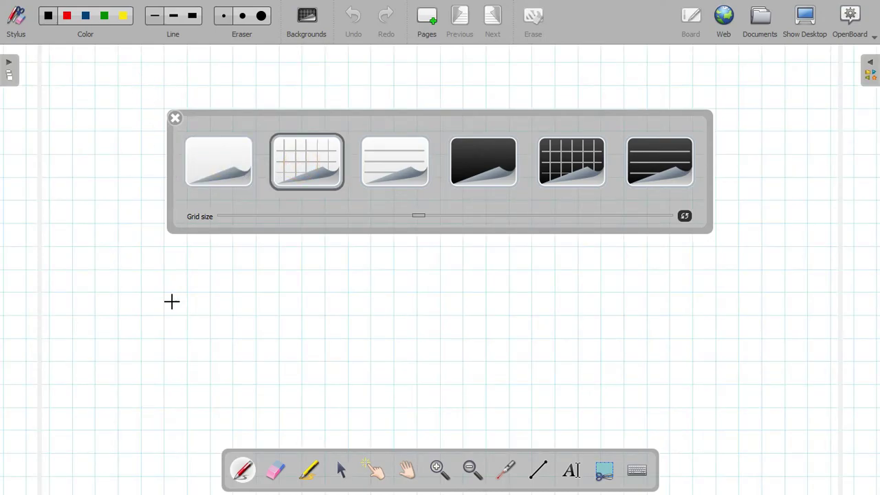
left_click(409, 165)
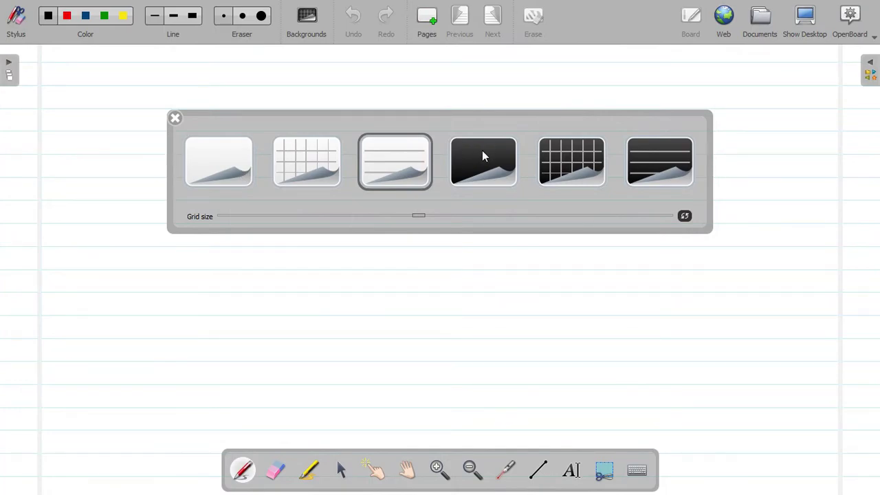
left_click(489, 169)
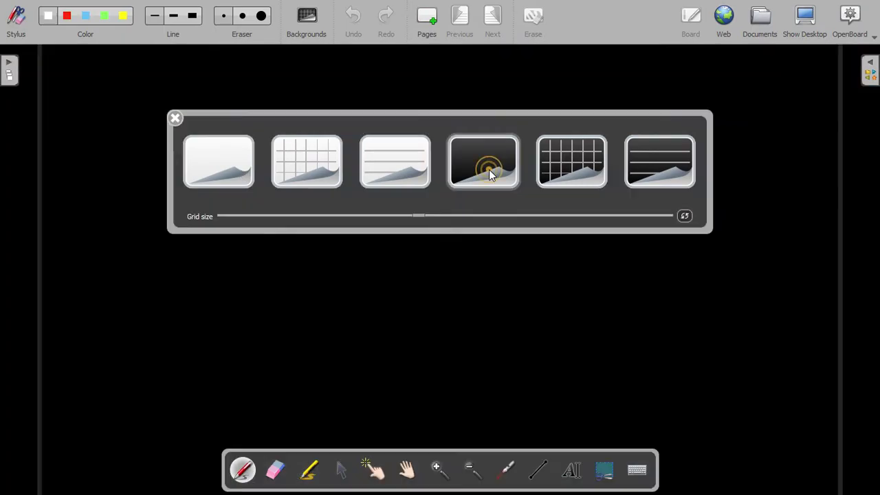
left_click(583, 165)
left_click(680, 167)
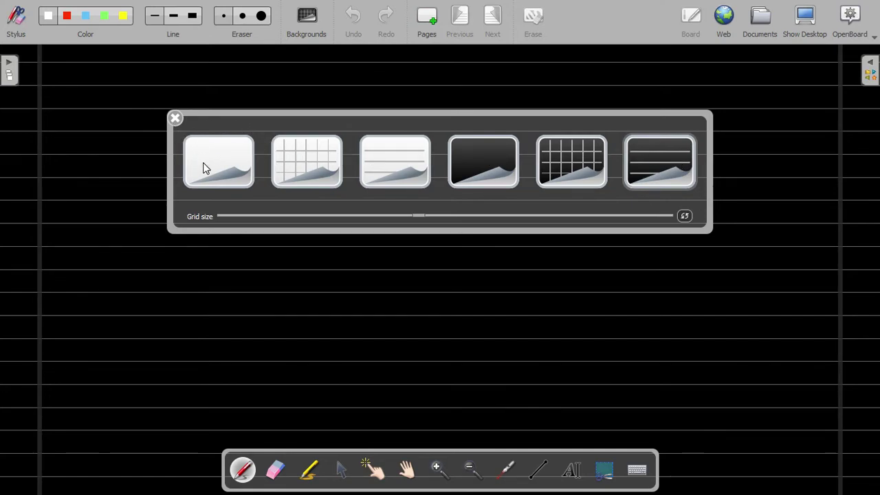
left_click(203, 162)
left_click(175, 119)
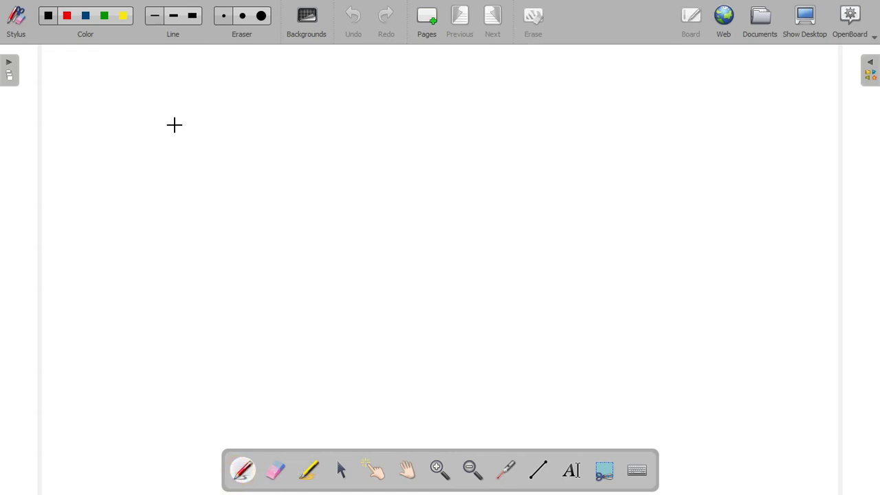
- Draw a black rectangle on the upper part of the page, with "a" beside it and "10" inside
left_click_drag(176, 118, 179, 167)
mouse_move(172, 121)
left_mouse_down()
mouse_move(281, 172)
mouse_move(196, 175)
left_mouse_up()
left_click_drag(156, 148, 156, 163)
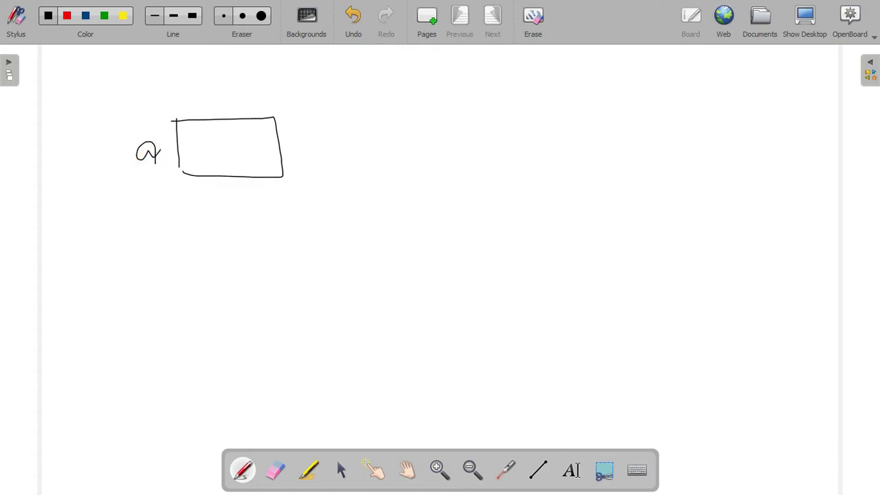
mouse_move(216, 135)
left_mouse_down()
mouse_move(217, 163)
mouse_move(234, 144)
left_mouse_up()
- Handwrite the declaration "int a = 10;" in black beside the variable box
mouse_move(442, 148)
left_mouse_down()
mouse_move(446, 163)
mouse_move(474, 125)
mouse_move(500, 159)
mouse_move(485, 141)
left_mouse_up()
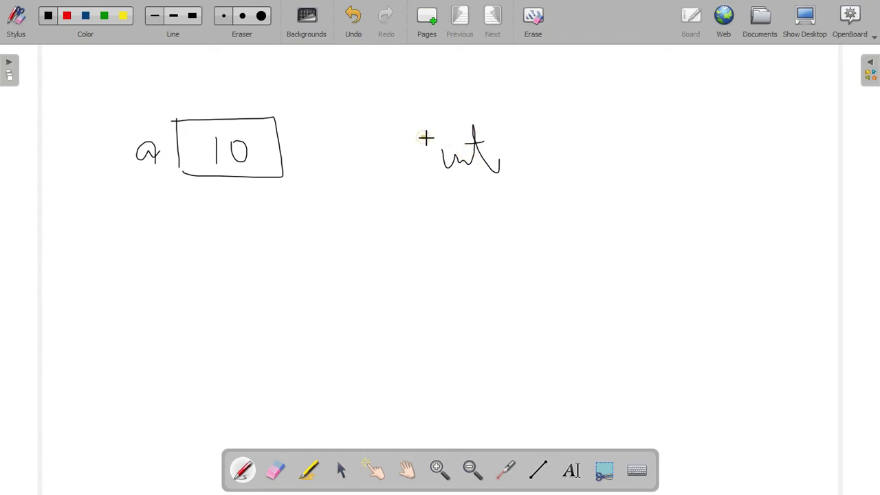
mouse_move(553, 149)
left_mouse_down()
mouse_move(567, 158)
mouse_move(657, 143)
left_mouse_up()
left_click(678, 136)
left_click(441, 139)
- Annotate the variable box in red with arrows labelled "Value" from 10, "name" from a, and "Add" from 200 written above the box
left_click(67, 16)
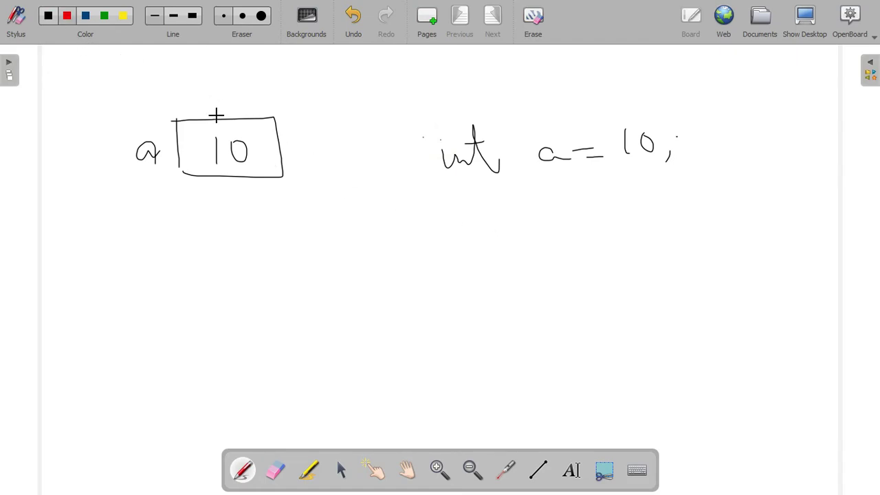
mouse_move(271, 147)
left_mouse_down()
mouse_move(335, 153)
mouse_move(338, 135)
mouse_move(365, 152)
mouse_move(408, 156)
left_mouse_up()
mouse_move(150, 169)
left_mouse_down()
mouse_move(255, 215)
mouse_move(289, 206)
mouse_move(289, 221)
mouse_move(414, 211)
left_mouse_up()
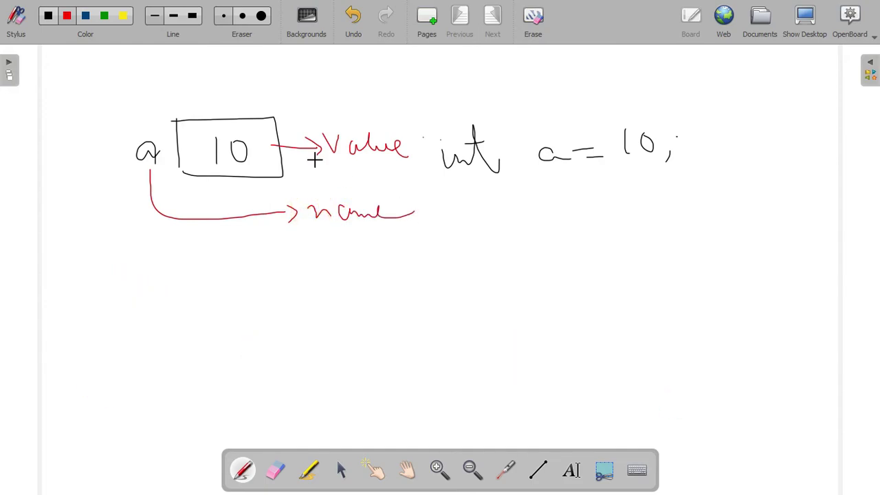
mouse_move(193, 92)
left_mouse_down()
mouse_move(215, 103)
mouse_move(240, 89)
mouse_move(320, 81)
mouse_move(333, 97)
mouse_move(356, 80)
left_mouse_up()
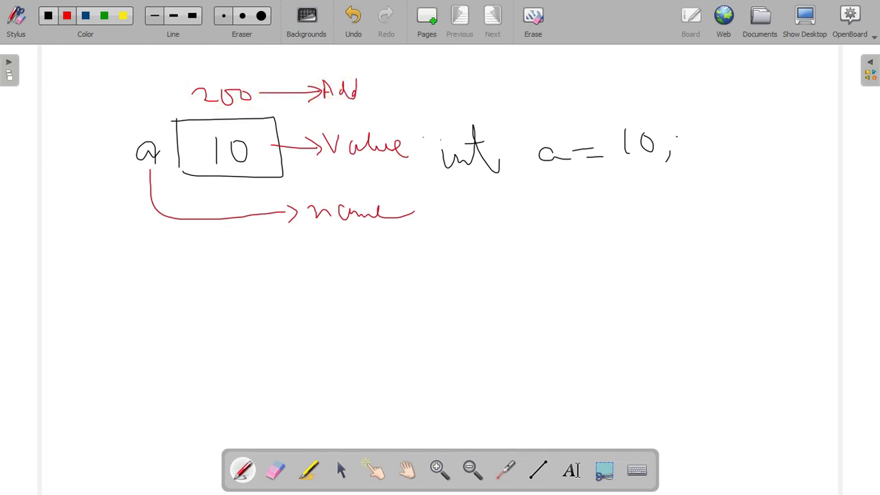